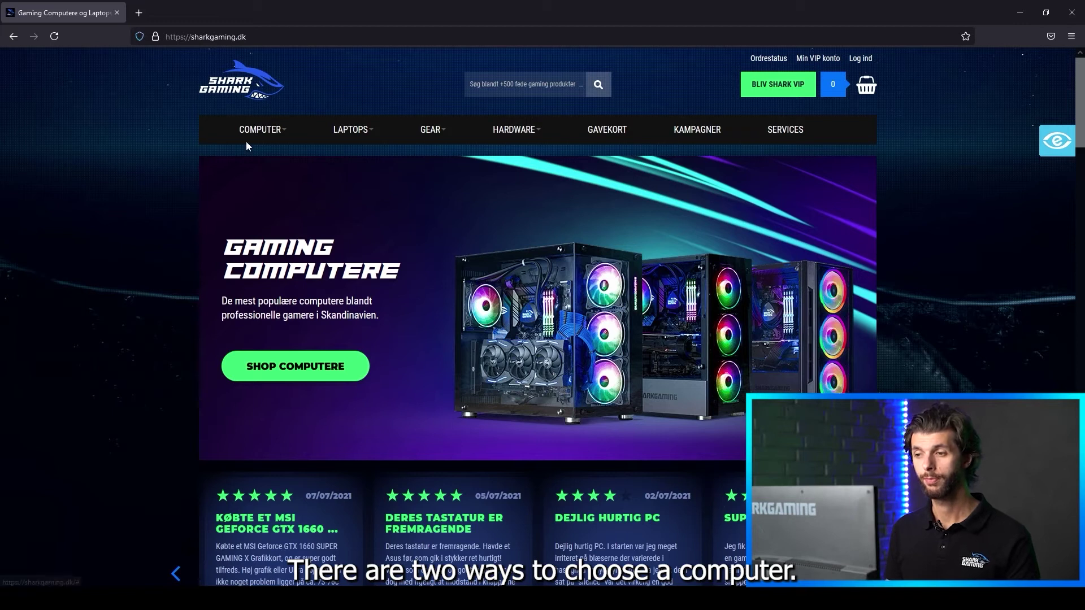
- Open the Gaming PC Guide and browse Fortnite's recommended PCs from Entry through Mid-range to High-End
{"action": "mouse_move", "coordinate": [254, 131]}
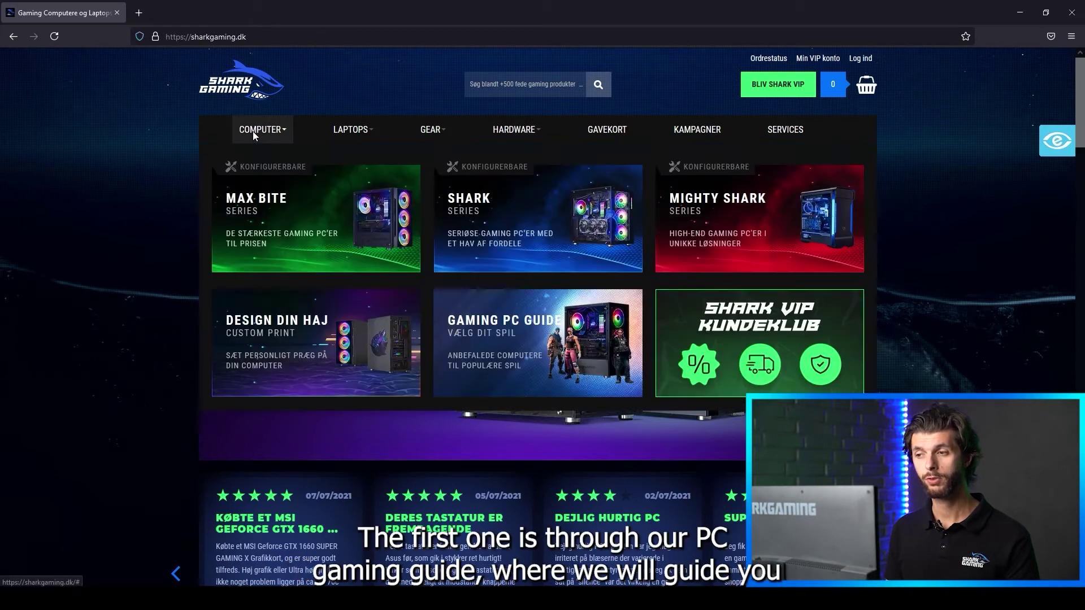
{"action": "left_click", "coordinate": [478, 332]}
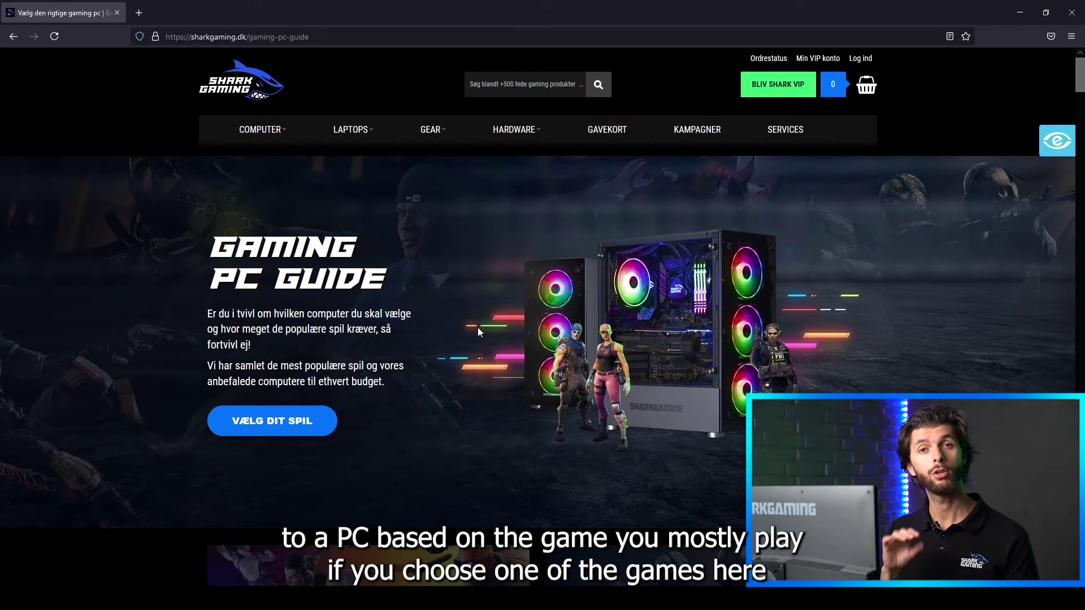
{"action": "scroll", "coordinate": [477, 327], "scroll_direction": "down", "scroll_amount": 8}
{"action": "left_click", "coordinate": [409, 156]}
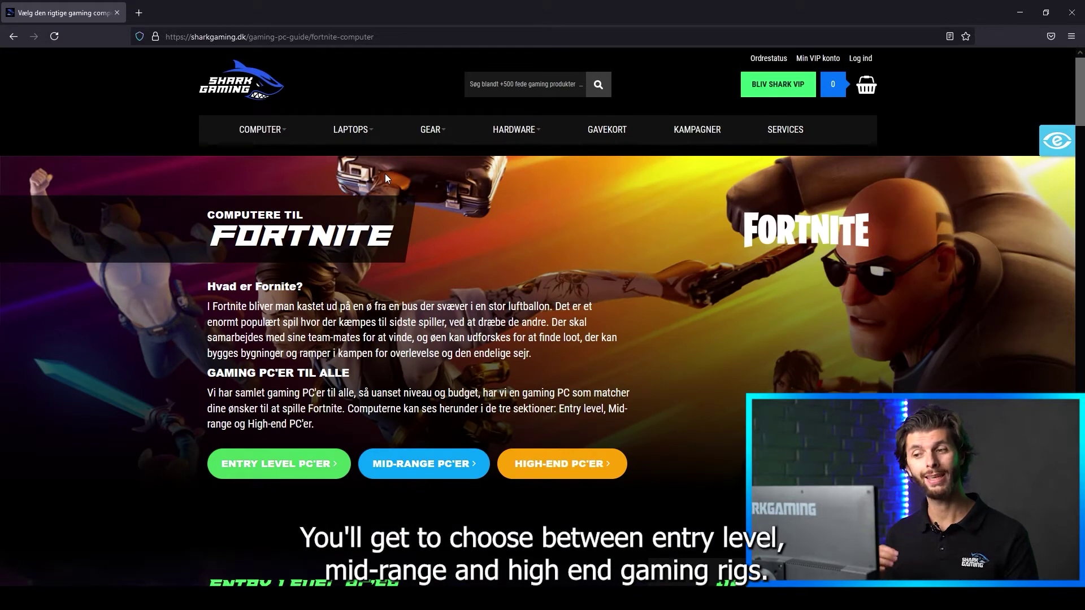
{"action": "scroll", "coordinate": [642, 462], "scroll_direction": "down", "scroll_amount": 8}
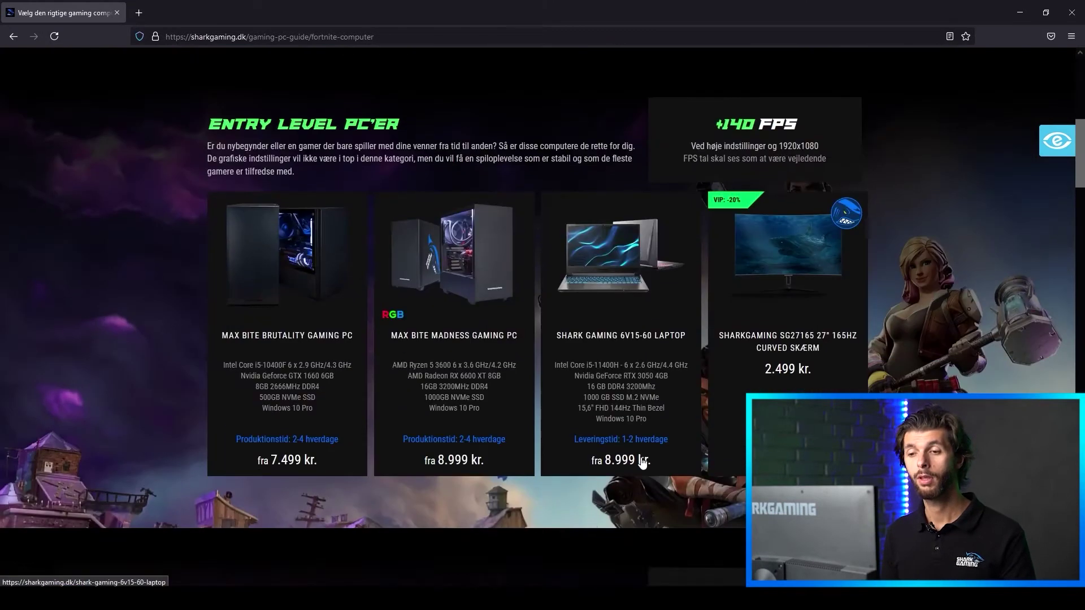
{"action": "scroll", "coordinate": [642, 462], "scroll_direction": "down", "scroll_amount": 16}
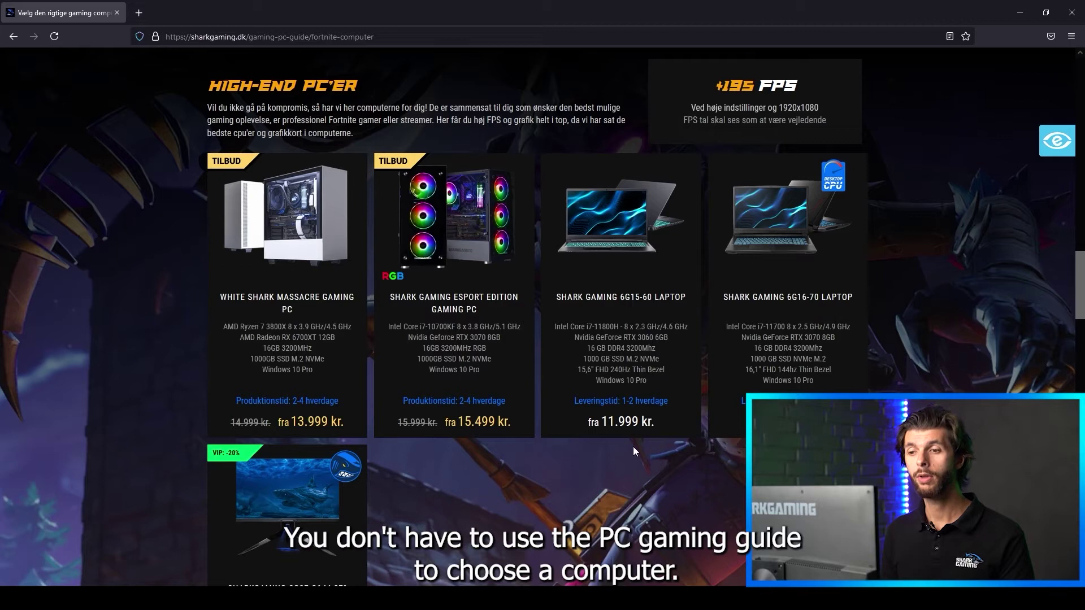
- Return to the page top and reveal the COMPUTER mega-menu with Max Bite, Shark and Mighty Shark series
{"action": "scroll", "coordinate": [633, 446], "scroll_direction": "up", "scroll_amount": 20}
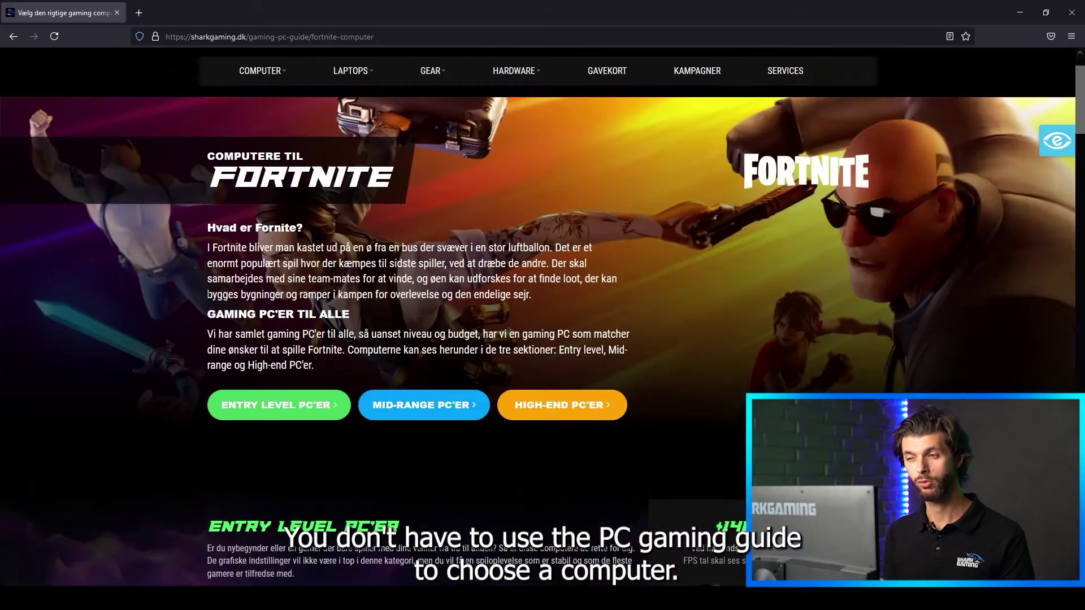
{"action": "mouse_move", "coordinate": [254, 137]}
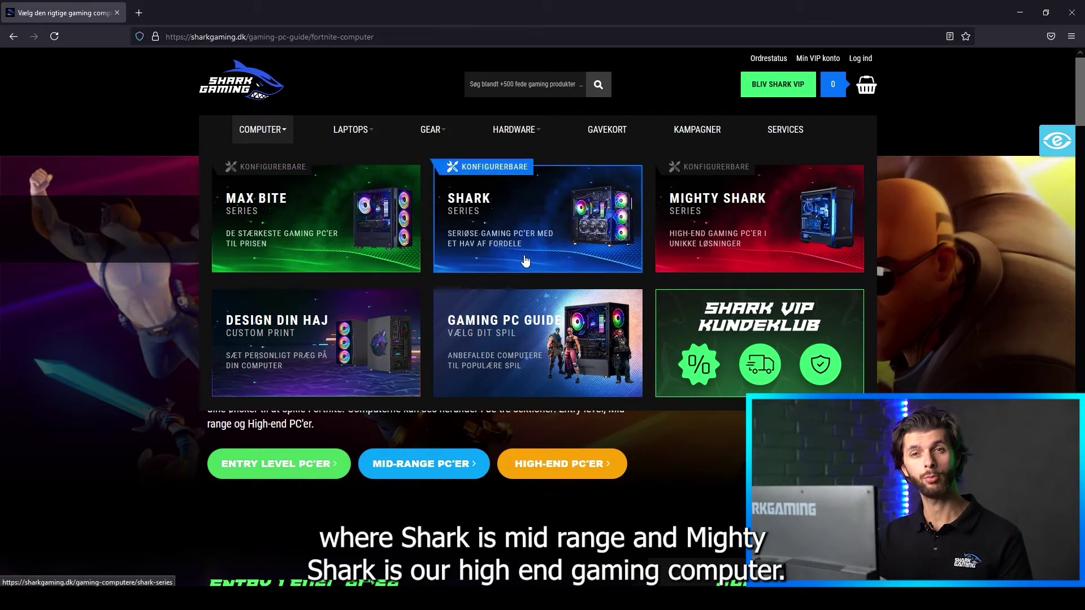
- Open the Shark Series page and scroll to its PC grid, including Shark Bloodlust from 11.999 kr
{"action": "left_click", "coordinate": [503, 211]}
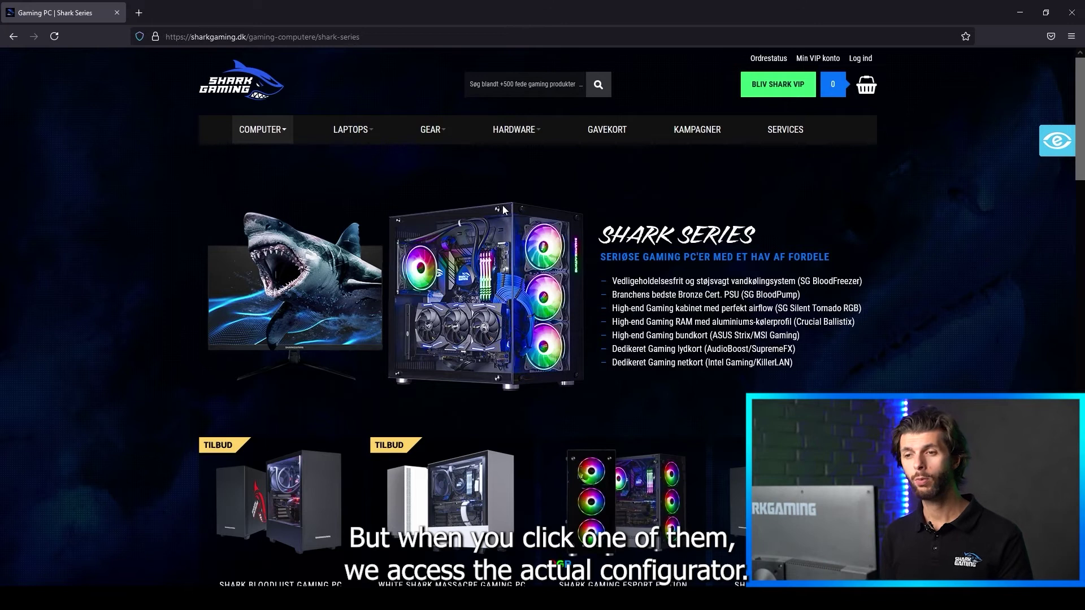
{"action": "scroll", "coordinate": [503, 209], "scroll_direction": "down", "scroll_amount": 5}
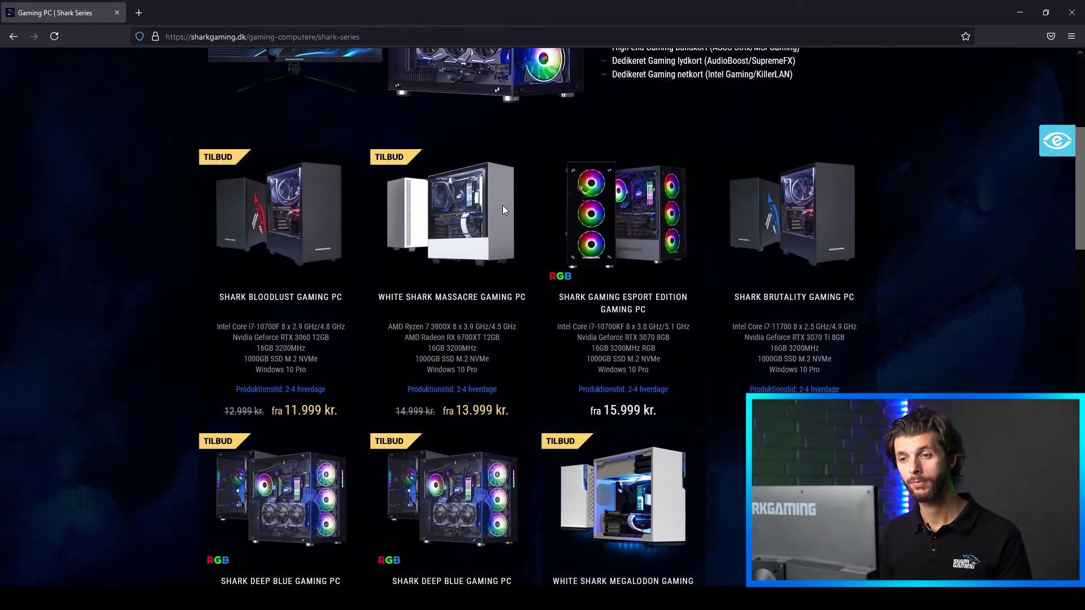
- Open the White Shark Massacre Gaming PC (13.999 kr.) and scroll down to its Konfiguration section
{"action": "left_click", "coordinate": [461, 226]}
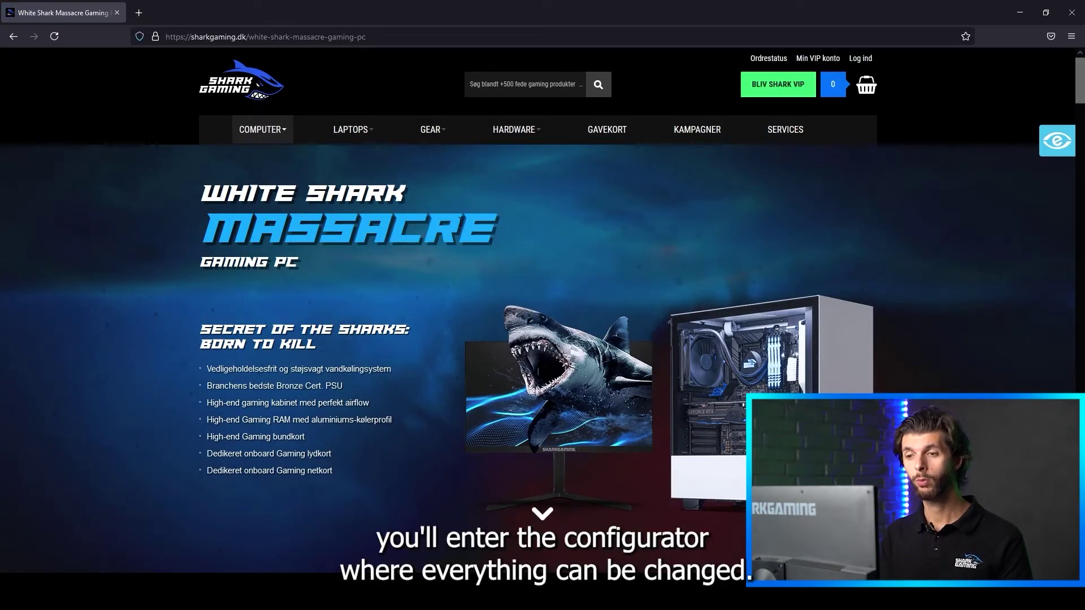
{"action": "left_click", "coordinate": [9, 35]}
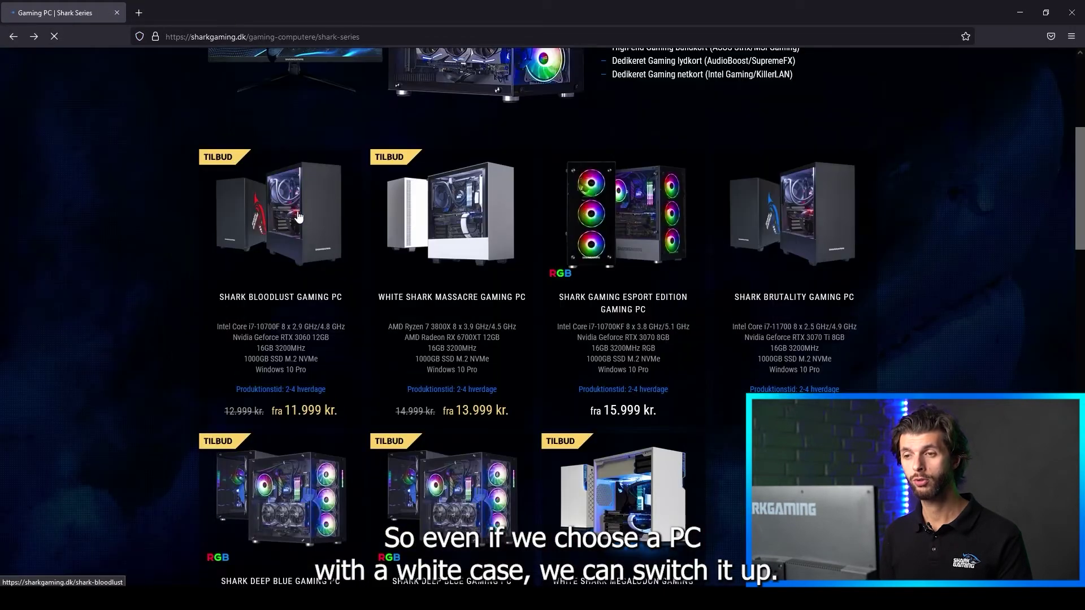
{"action": "left_click", "coordinate": [375, 233]}
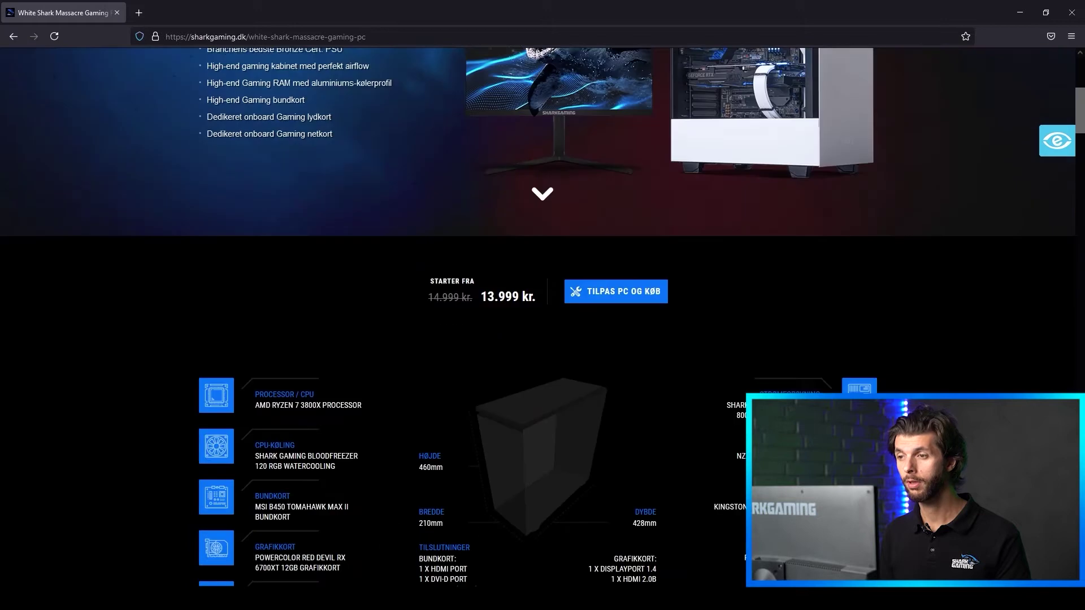
{"action": "scroll", "coordinate": [412, 228], "scroll_direction": "down", "scroll_amount": 3}
{"action": "scroll", "coordinate": [394, 213], "scroll_direction": "down", "scroll_amount": 4}
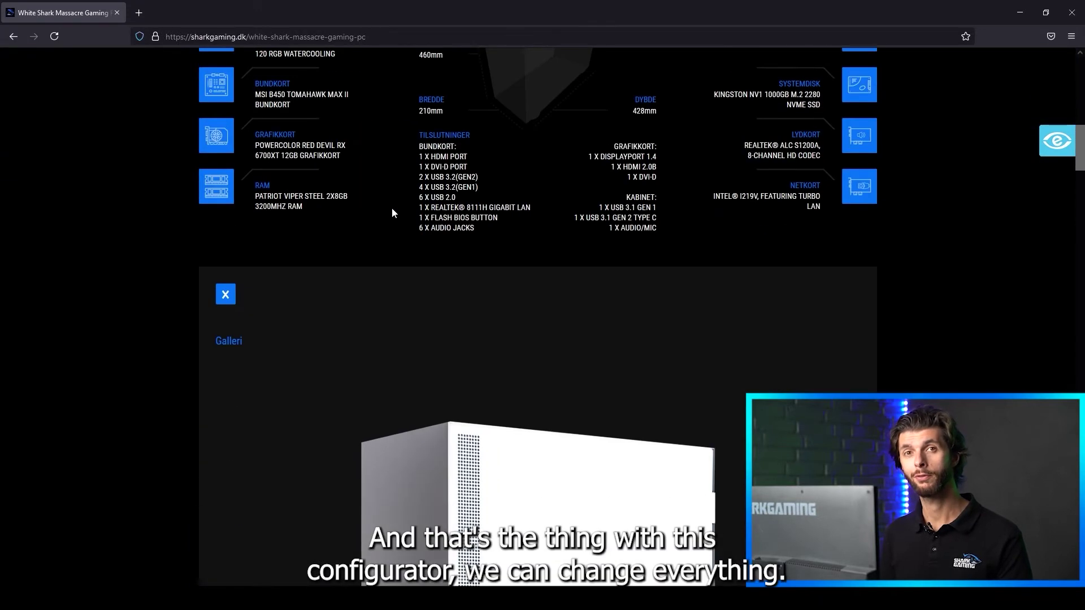
{"action": "scroll", "coordinate": [393, 215], "scroll_direction": "down", "scroll_amount": 6}
{"action": "scroll", "coordinate": [394, 215], "scroll_direction": "down", "scroll_amount": 8}
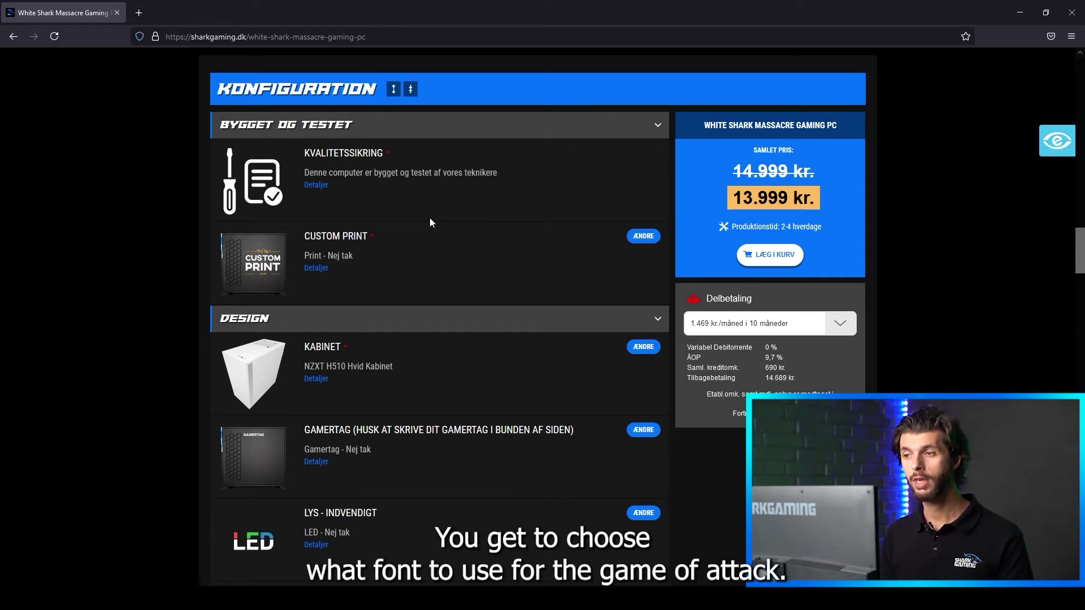
{"action": "scroll", "coordinate": [430, 218], "scroll_direction": "down", "scroll_amount": 20}
{"action": "scroll", "coordinate": [430, 218], "scroll_direction": "up", "scroll_amount": 7}
{"action": "scroll", "coordinate": [306, 320], "scroll_direction": "up", "scroll_amount": 1}
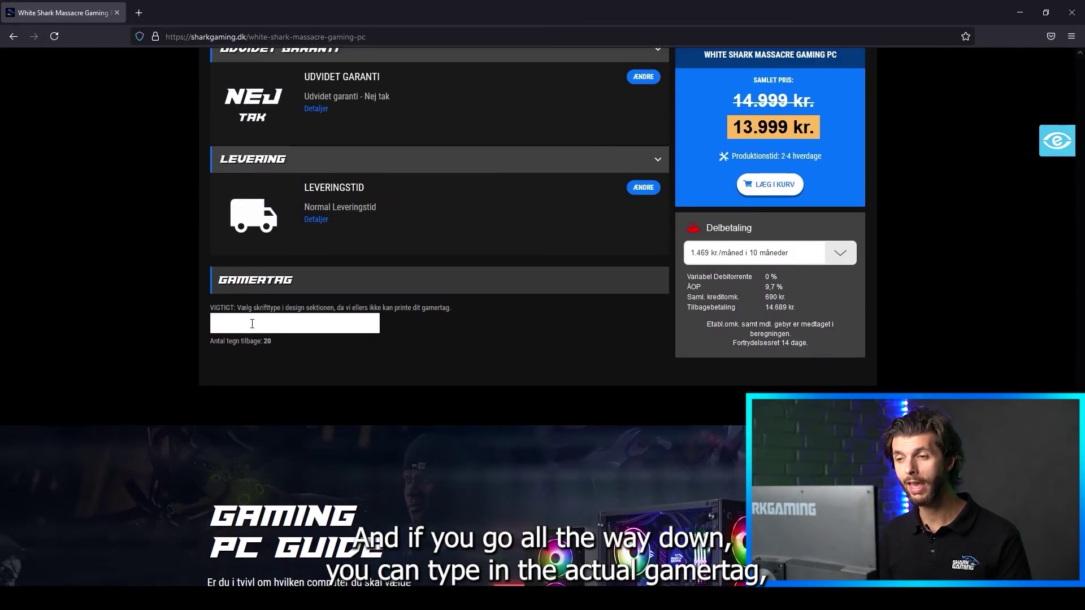
{"action": "left_click_drag", "start_coordinate": [1079, 430], "coordinate": [1079, 274]}
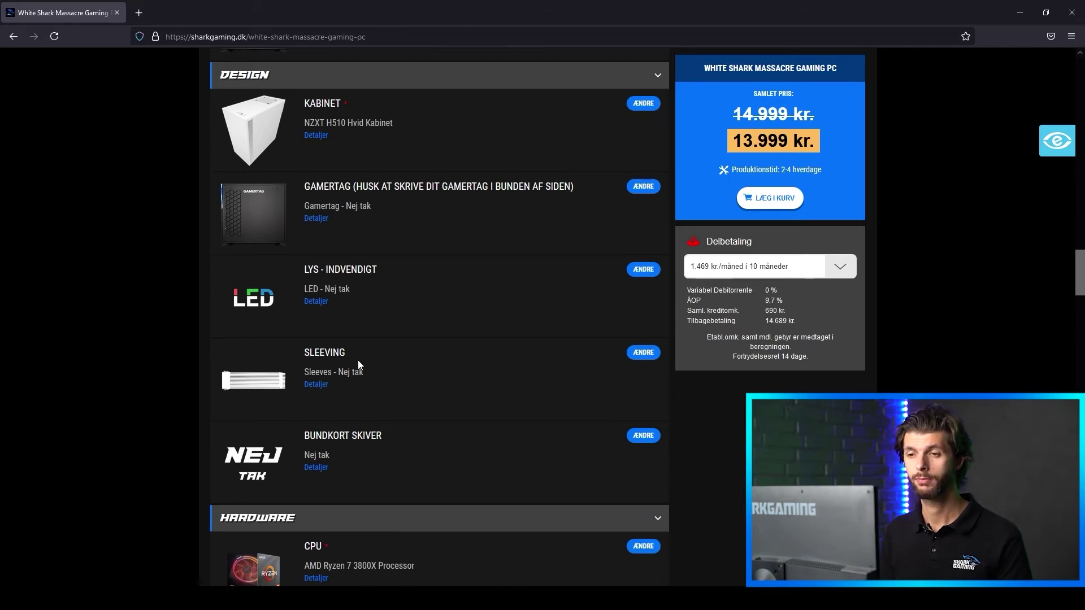
- Expand the GRAFIKKORT alternatives, review their price differences, and highlight 3080 in the PALIT card name
{"action": "scroll", "coordinate": [358, 360], "scroll_direction": "down", "scroll_amount": 5}
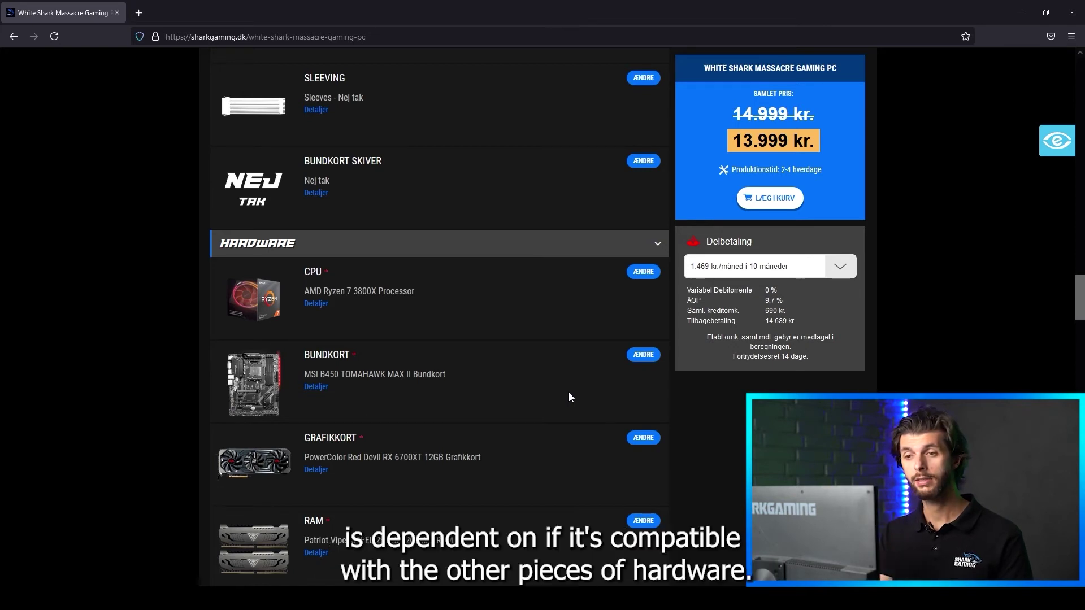
{"action": "left_click", "coordinate": [644, 439]}
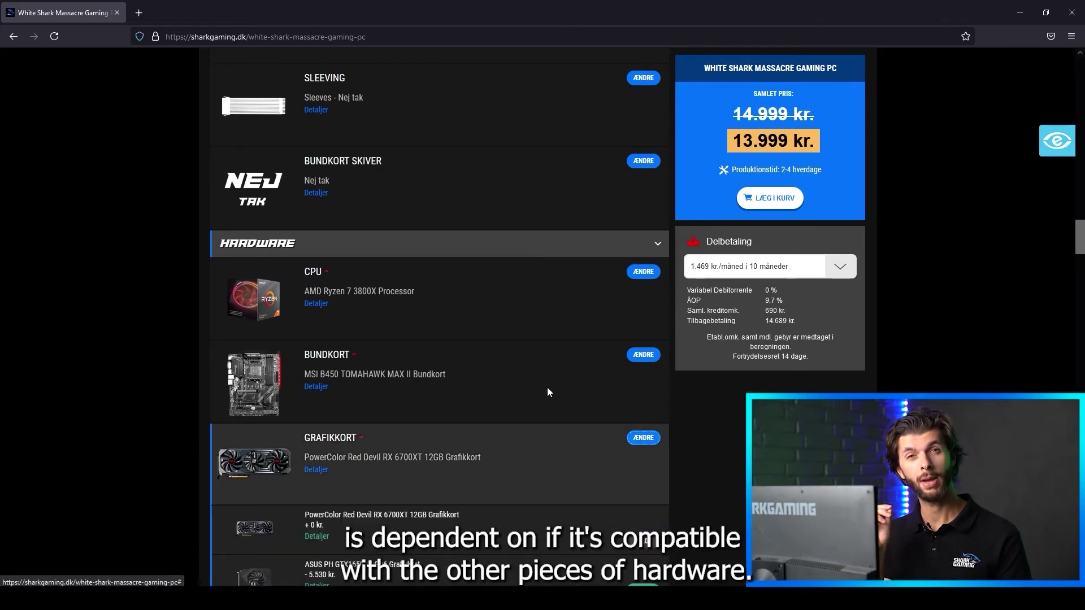
{"action": "scroll", "coordinate": [503, 477], "scroll_direction": "down", "scroll_amount": 4}
{"action": "scroll", "coordinate": [551, 412], "scroll_direction": "down", "scroll_amount": 3}
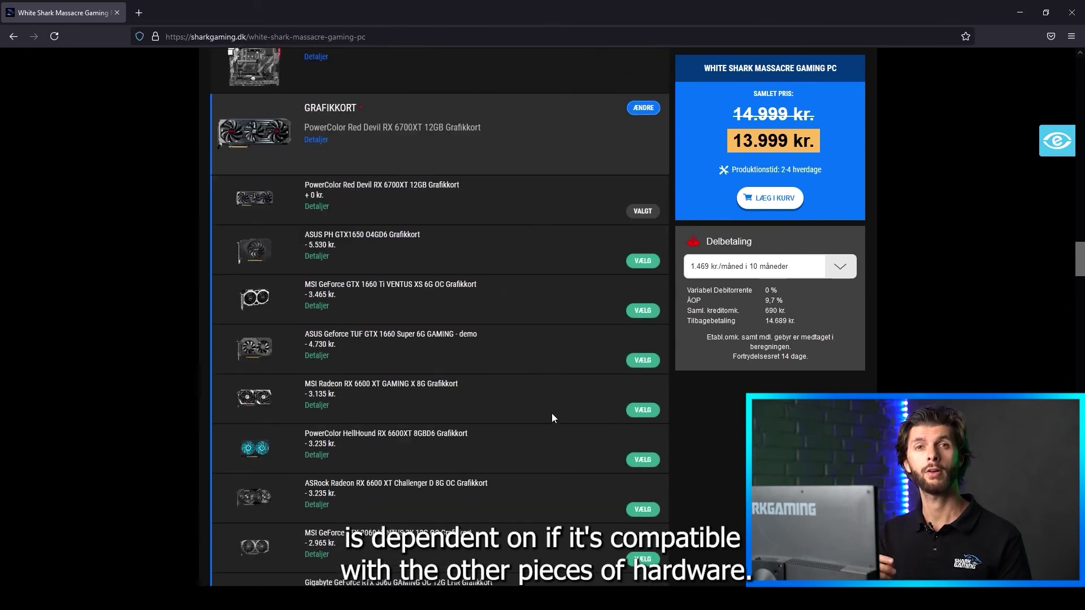
{"action": "scroll", "coordinate": [552, 416], "scroll_direction": "down", "scroll_amount": 3}
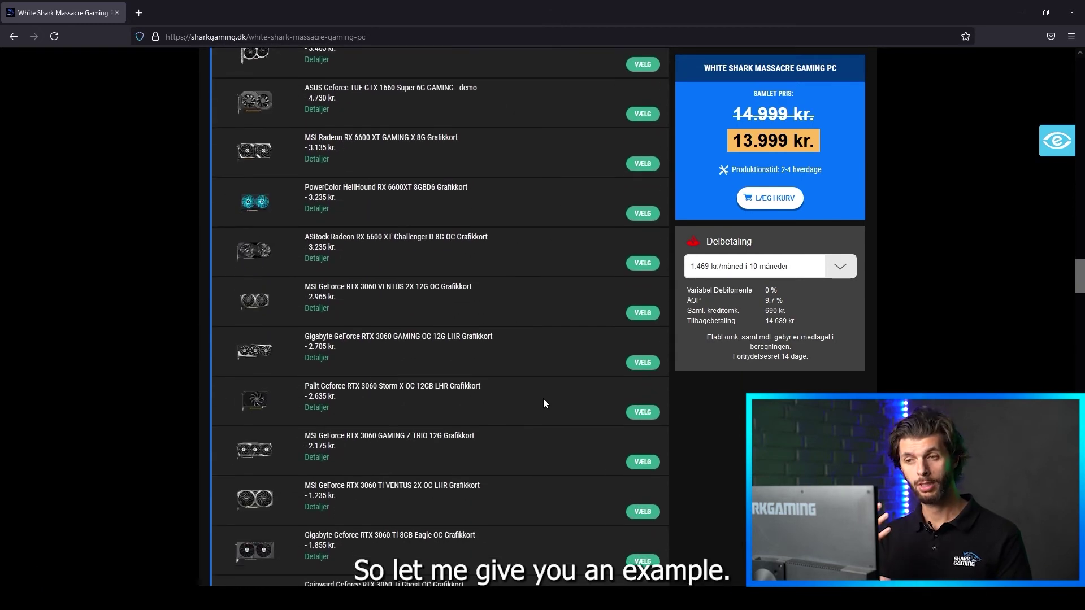
{"action": "scroll", "coordinate": [571, 452], "scroll_direction": "down", "scroll_amount": 3}
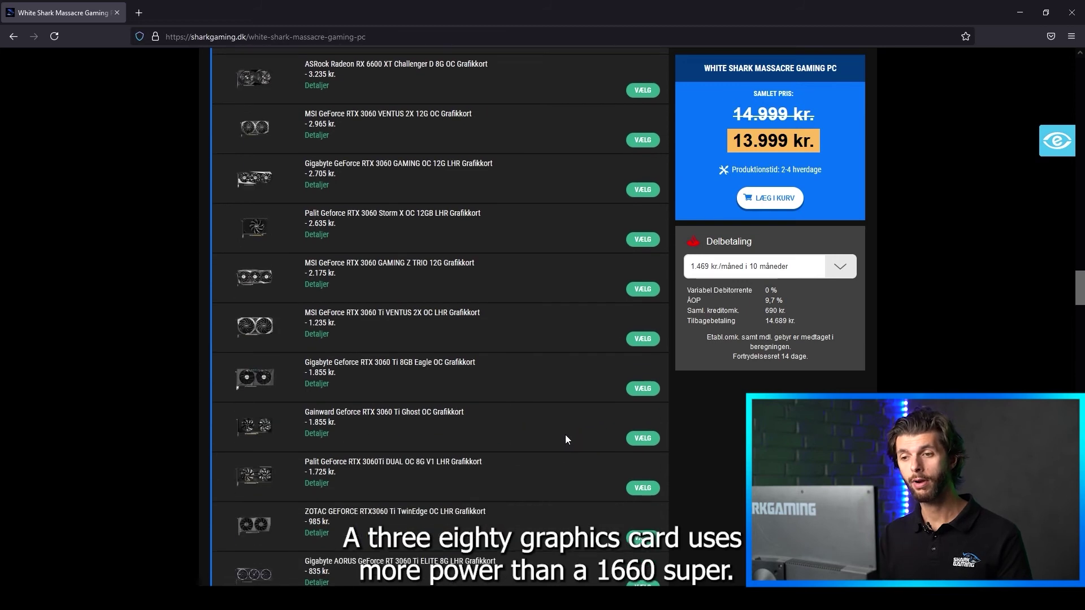
{"action": "scroll", "coordinate": [559, 403], "scroll_direction": "down", "scroll_amount": 3}
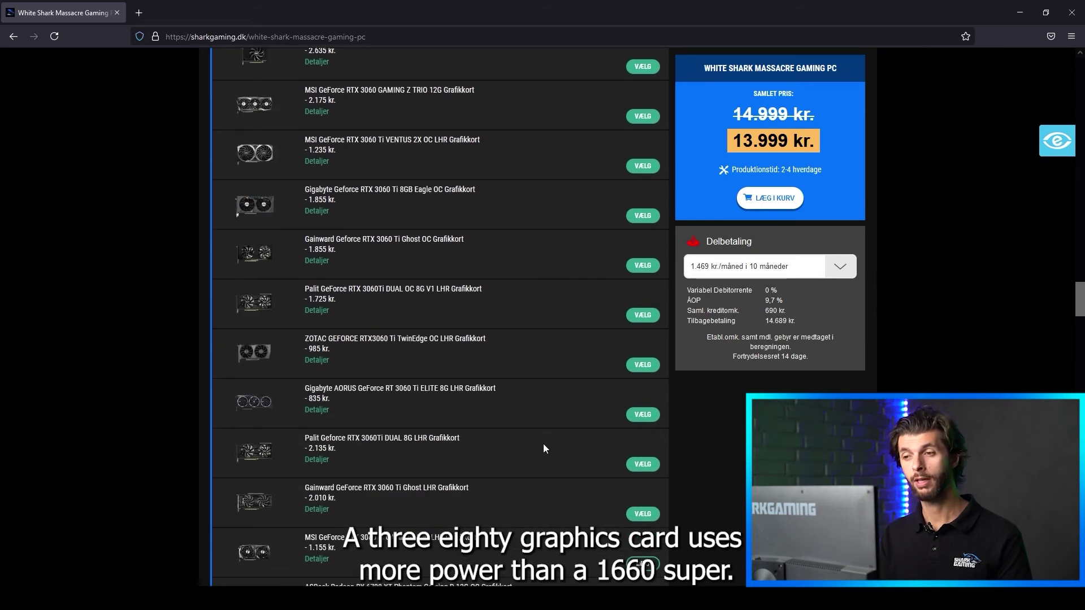
{"action": "scroll", "coordinate": [545, 449], "scroll_direction": "down", "scroll_amount": 4}
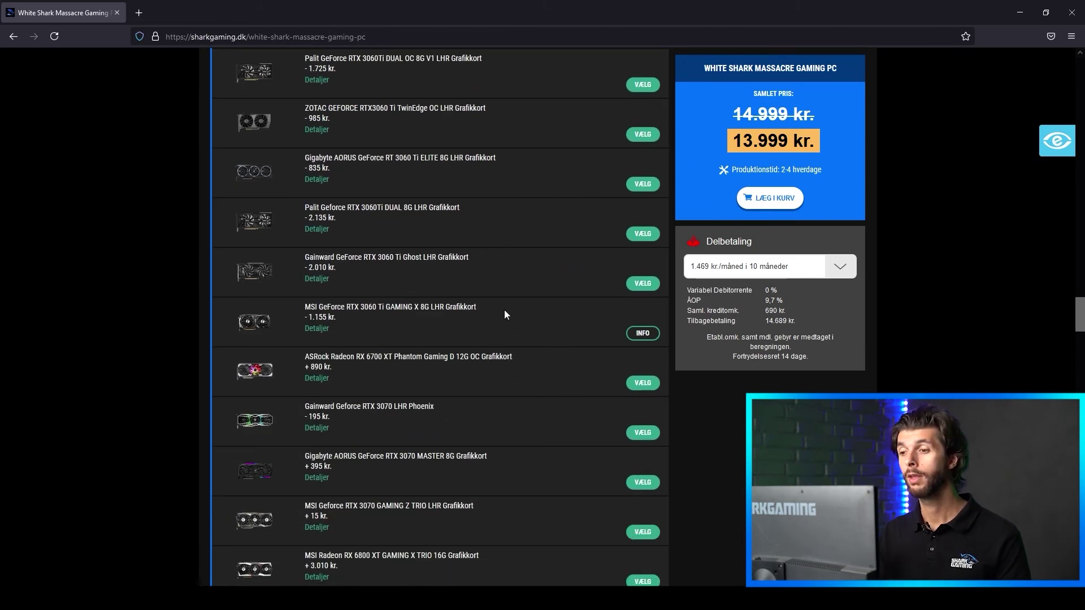
{"action": "scroll", "coordinate": [581, 446], "scroll_direction": "down", "scroll_amount": 5}
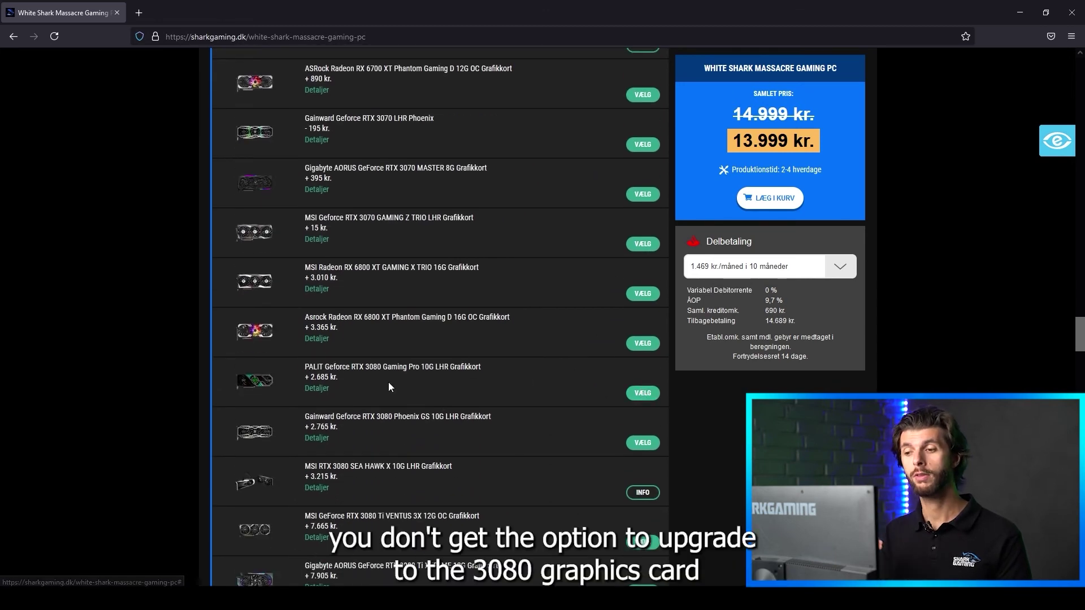
{"action": "left_click_drag", "start_coordinate": [365, 366], "coordinate": [382, 366]}
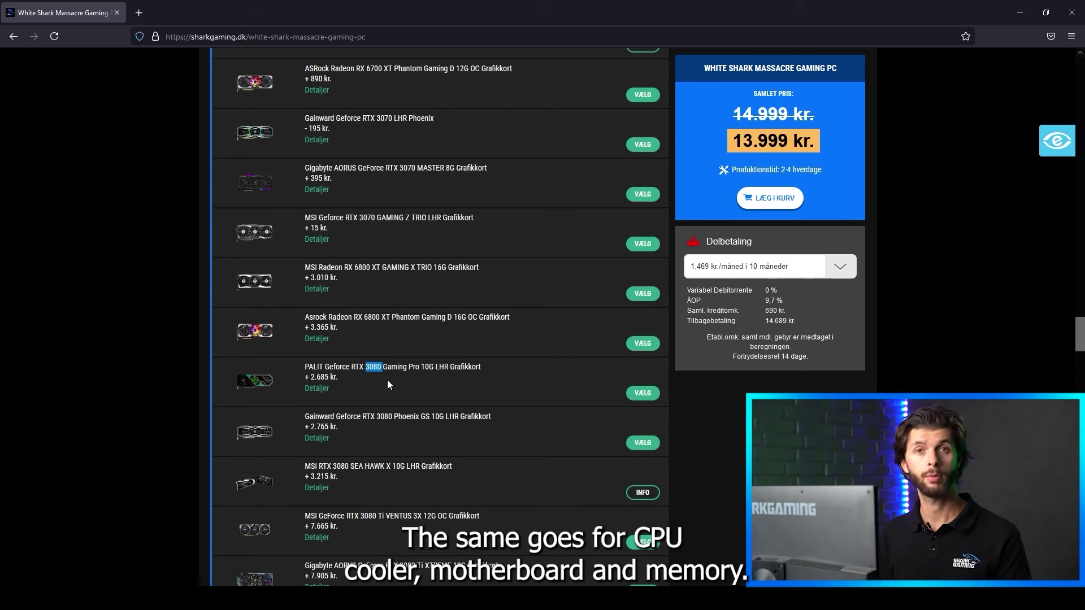
{"action": "scroll", "coordinate": [564, 445], "scroll_direction": "down", "scroll_amount": 12}
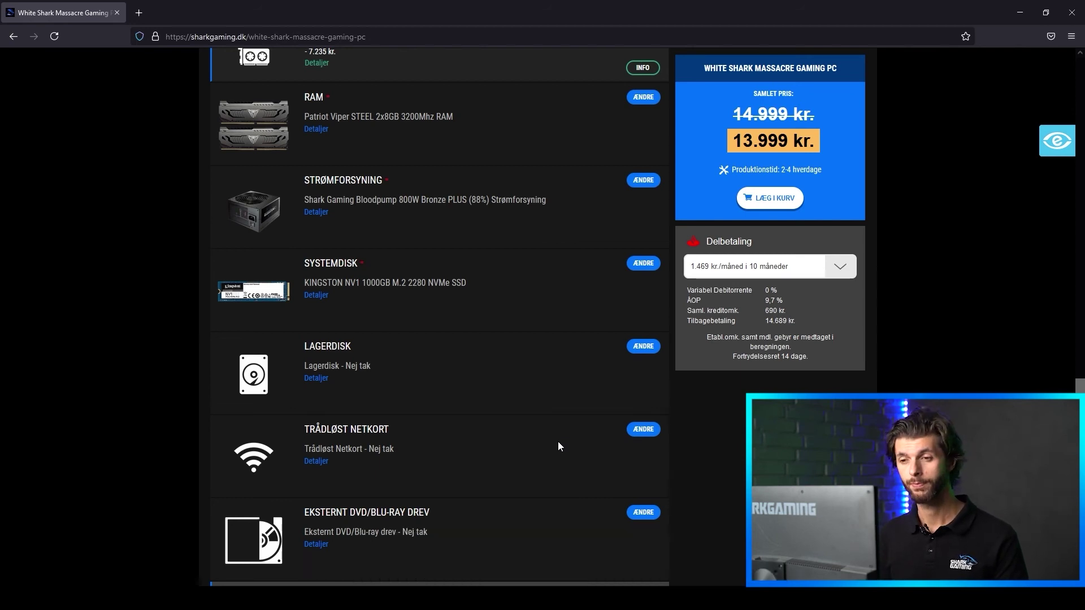
- Scroll past Tilbehør, Kabler and Udvidet Garanti to the Levering and Gamertag sections
{"action": "scroll", "coordinate": [558, 443], "scroll_direction": "down", "scroll_amount": 20}
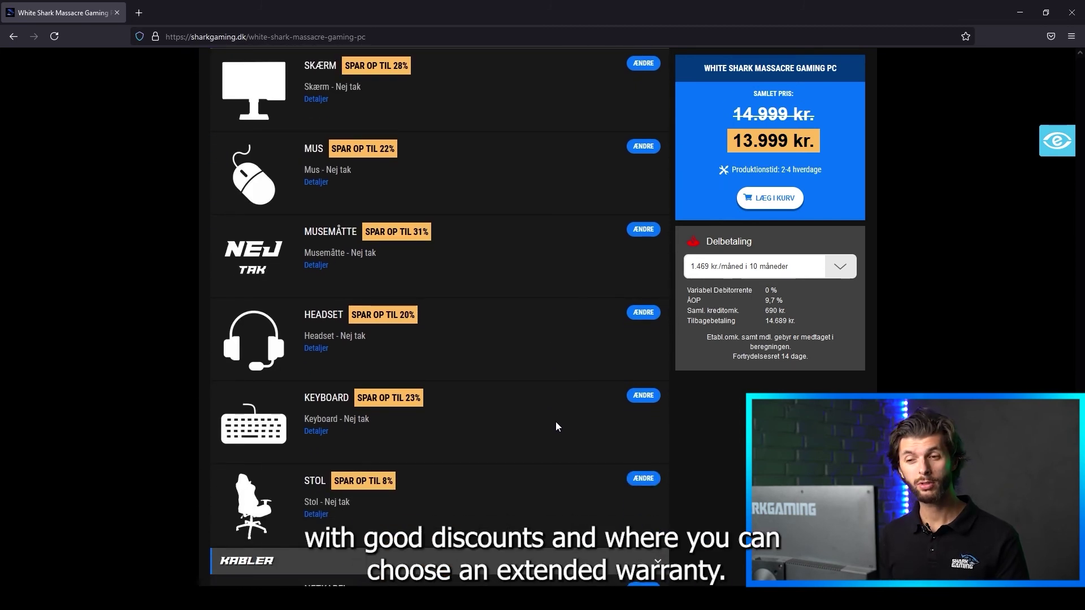
{"action": "scroll", "coordinate": [556, 424], "scroll_direction": "down", "scroll_amount": 3}
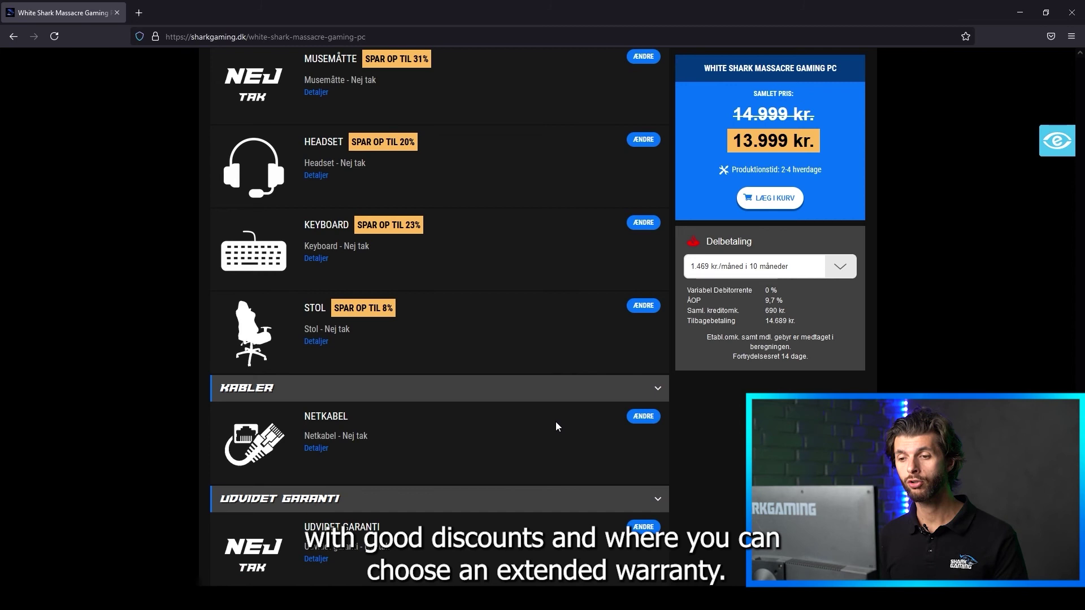
{"action": "scroll", "coordinate": [557, 424], "scroll_direction": "down", "scroll_amount": 5}
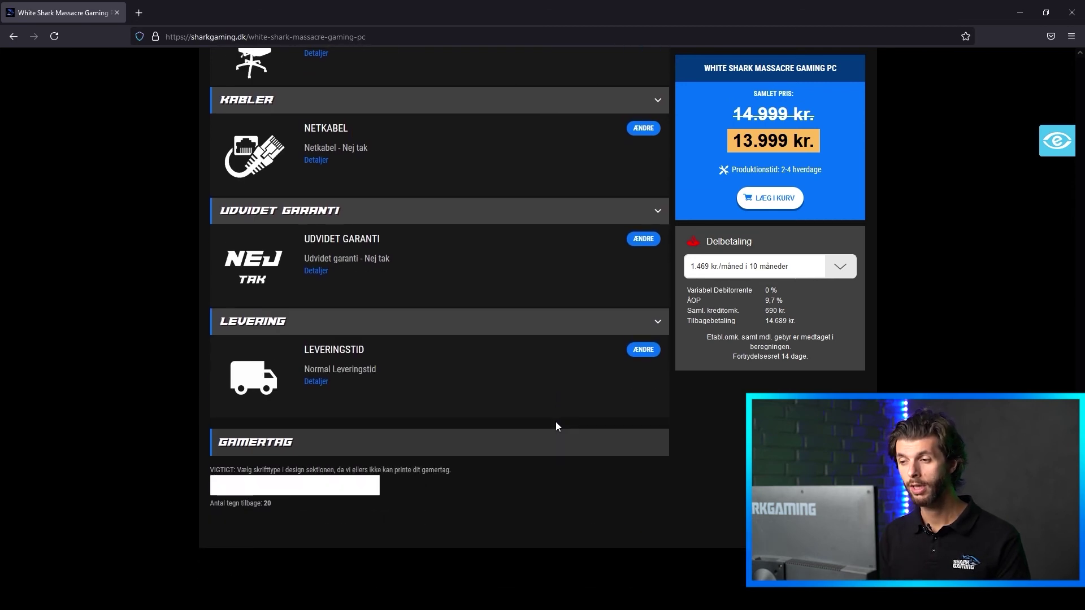